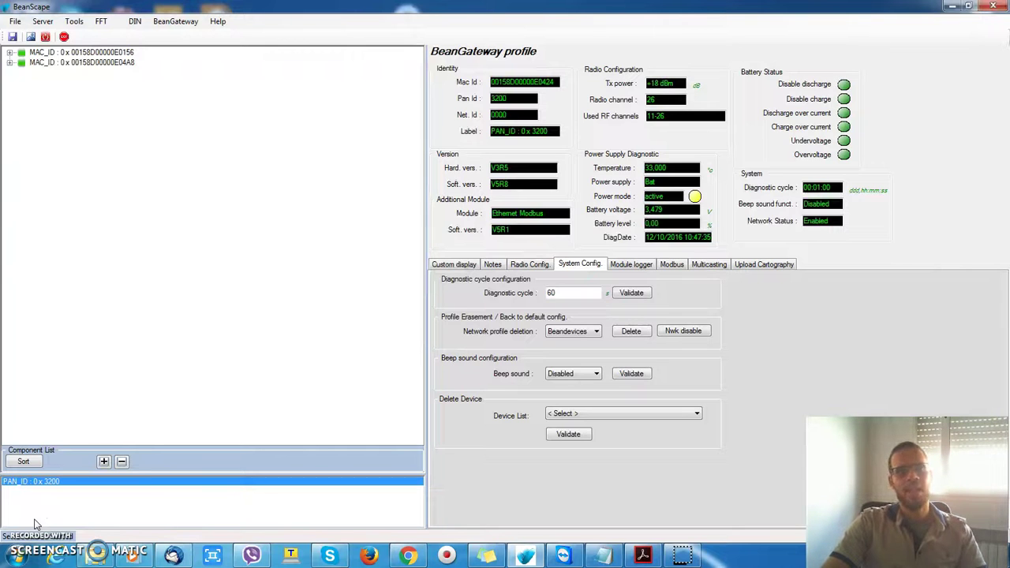
- Put the BeanDevice with MAC ID 00158D00000E04A8 into Commissioning data acquisition mode and validate the configuration
{"action": "left_click", "coordinate": [37, 513]}
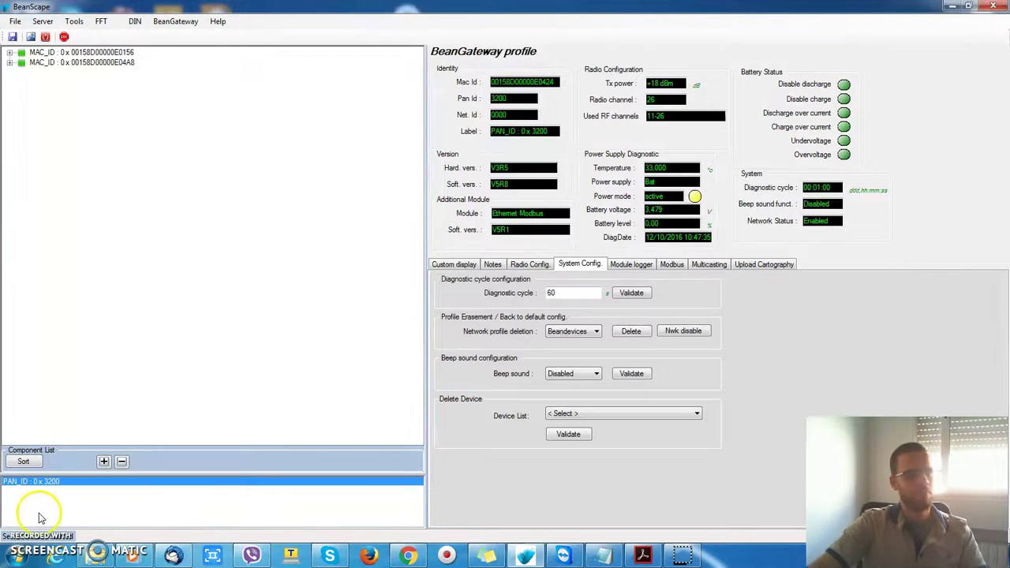
{"action": "left_click", "coordinate": [78, 64]}
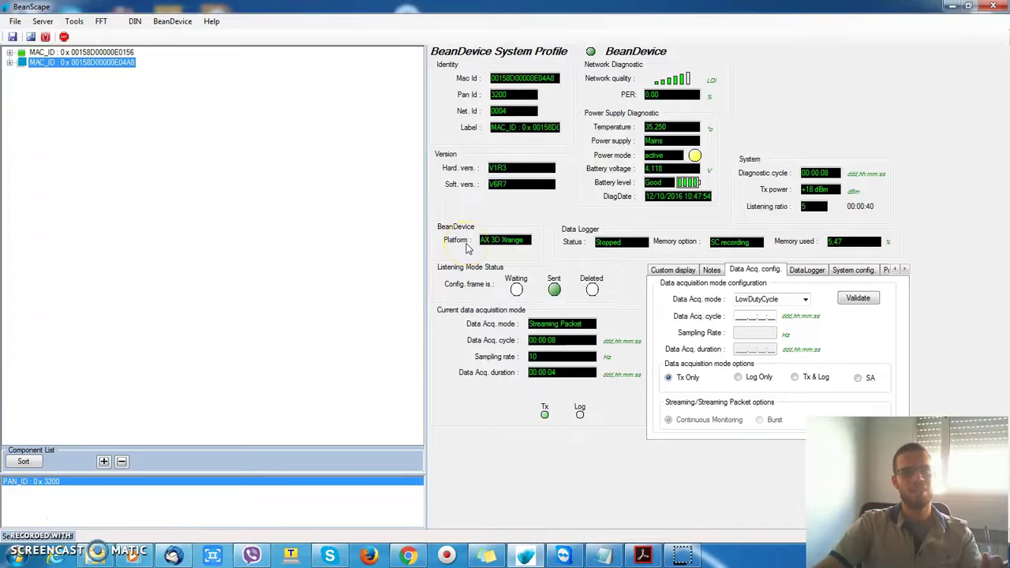
{"action": "left_click", "coordinate": [805, 299]}
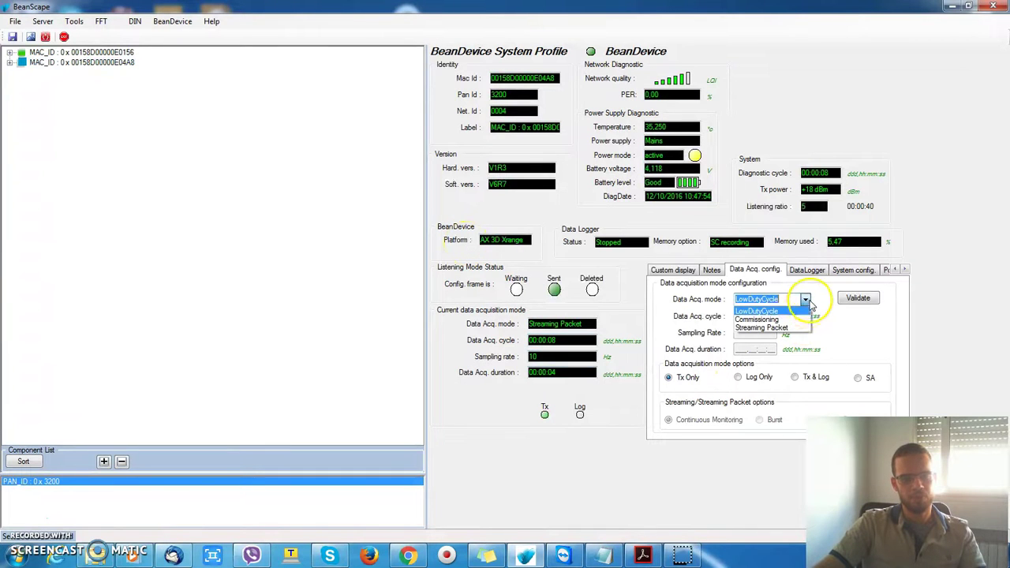
{"action": "left_click", "coordinate": [781, 320]}
{"action": "left_click", "coordinate": [859, 299]}
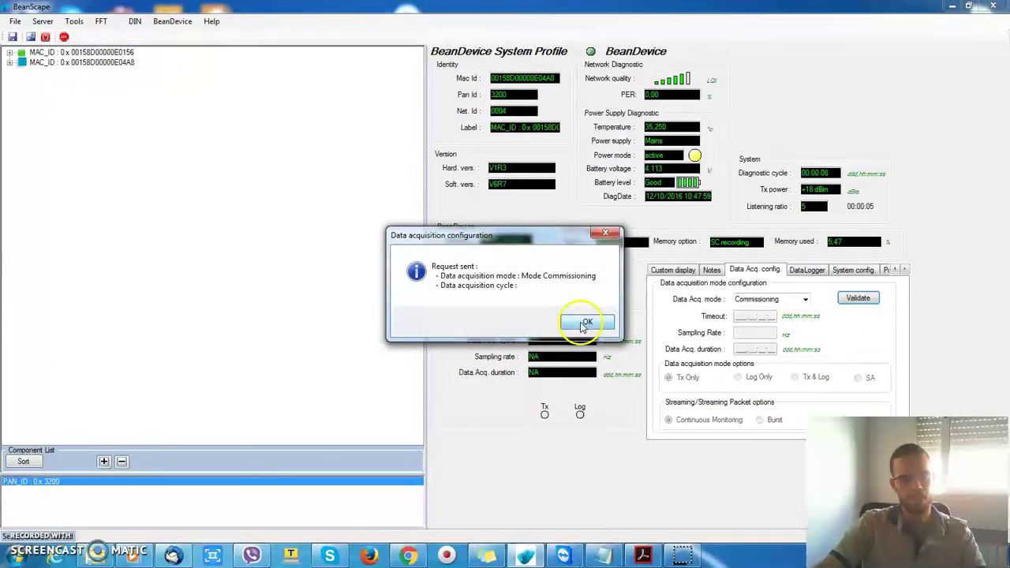
{"action": "left_click", "coordinate": [583, 324]}
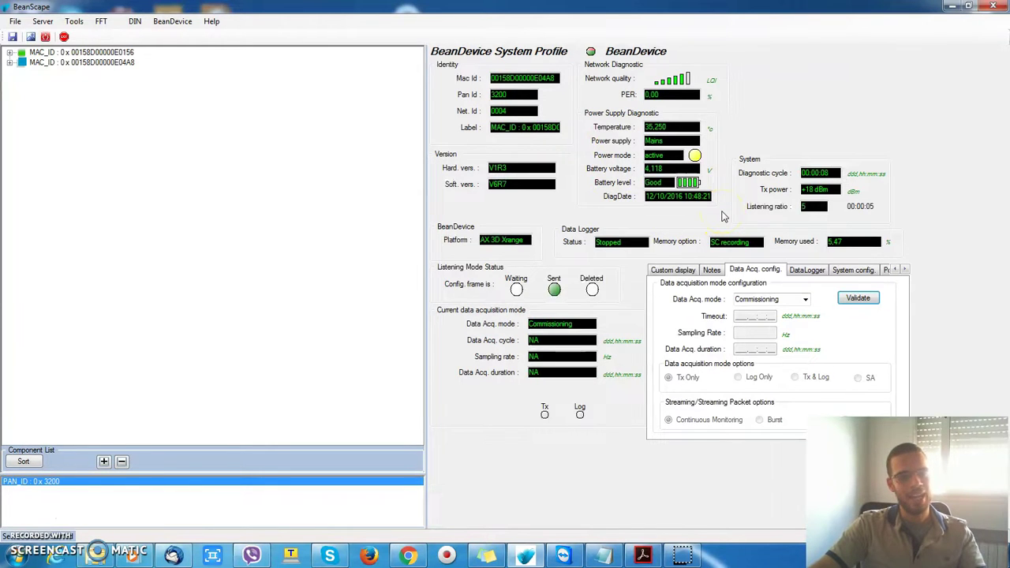
- Apply a diagnostic cycle ratio of 3 to the BeanDevice in Commissioning mode
{"action": "left_click", "coordinate": [854, 271]}
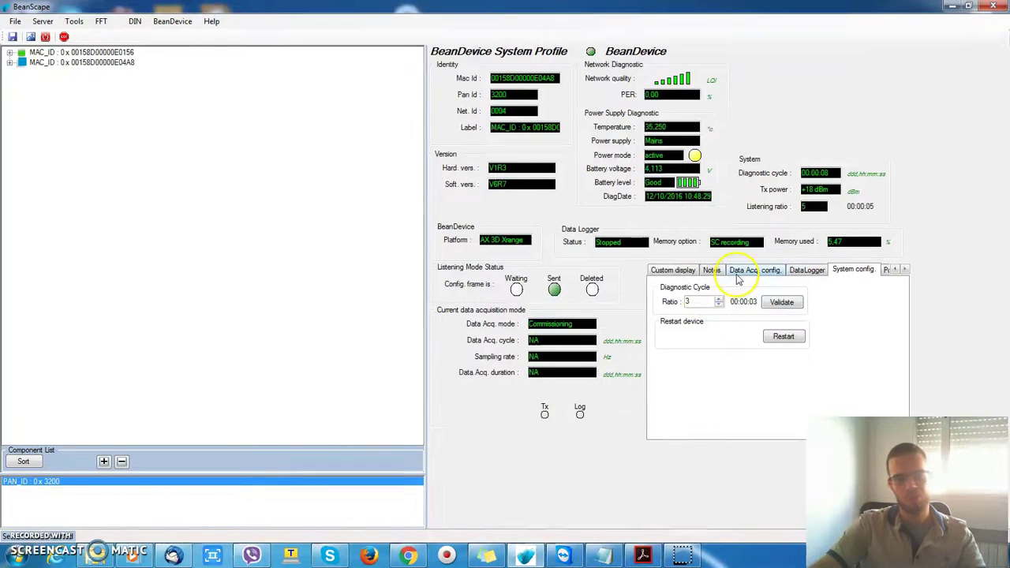
{"action": "left_click", "coordinate": [780, 301]}
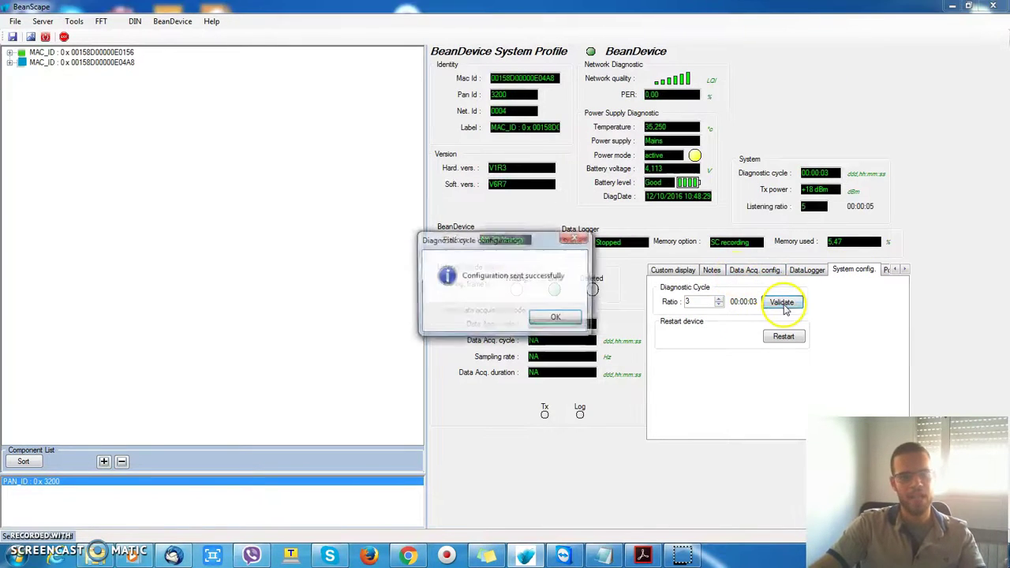
{"action": "left_click", "coordinate": [561, 318]}
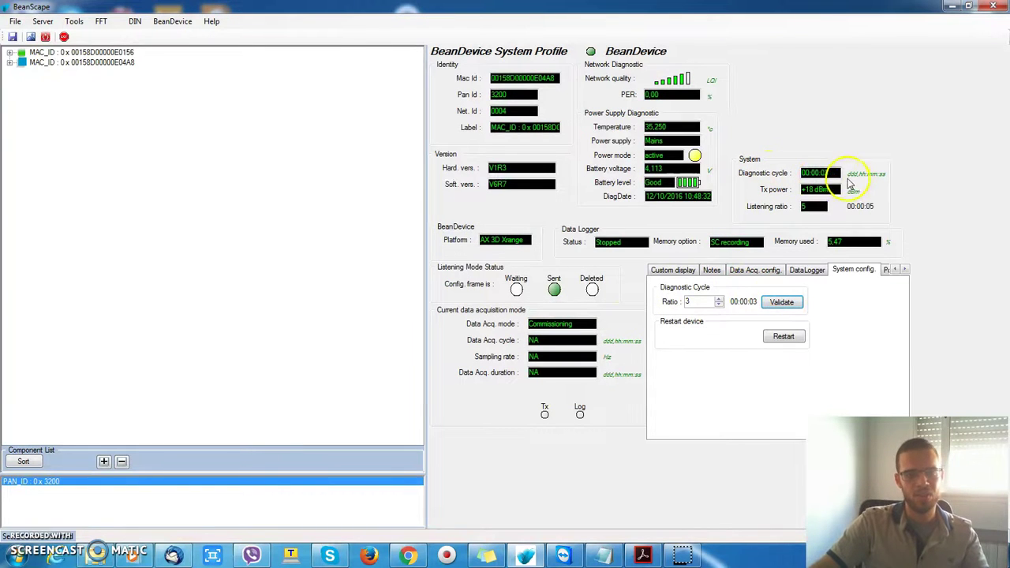
- Raise the BeanDevice's diagnostic cycle ratio to 5 and validate it
{"action": "left_click", "coordinate": [719, 298]}
{"action": "left_click", "coordinate": [718, 298]}
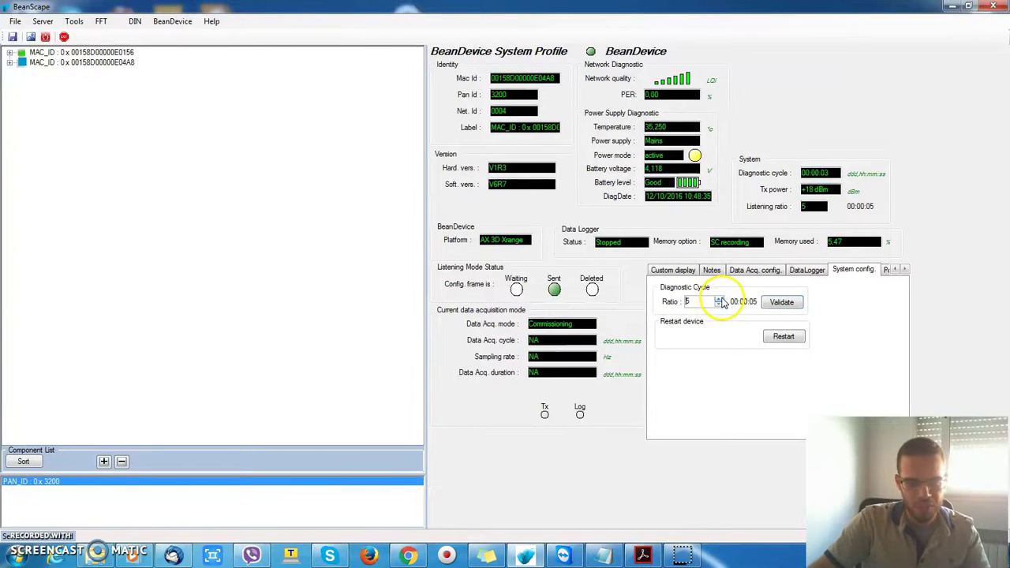
{"action": "left_click", "coordinate": [781, 301]}
{"action": "left_click", "coordinate": [544, 318]}
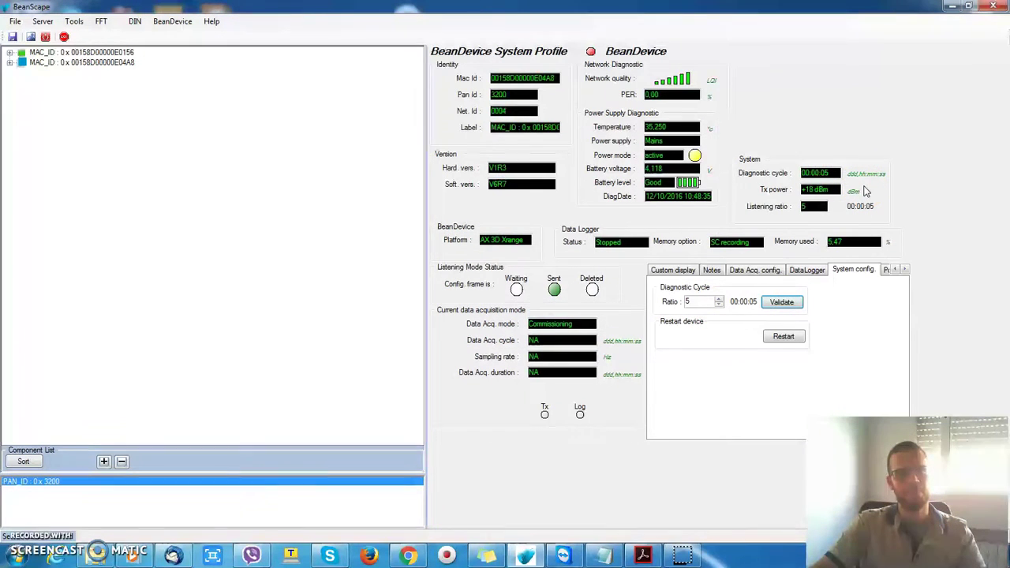
- Switch the data acquisition mode to LowDutyCycle with a 2-second acquisition cycle and validate it
{"action": "left_click", "coordinate": [753, 270]}
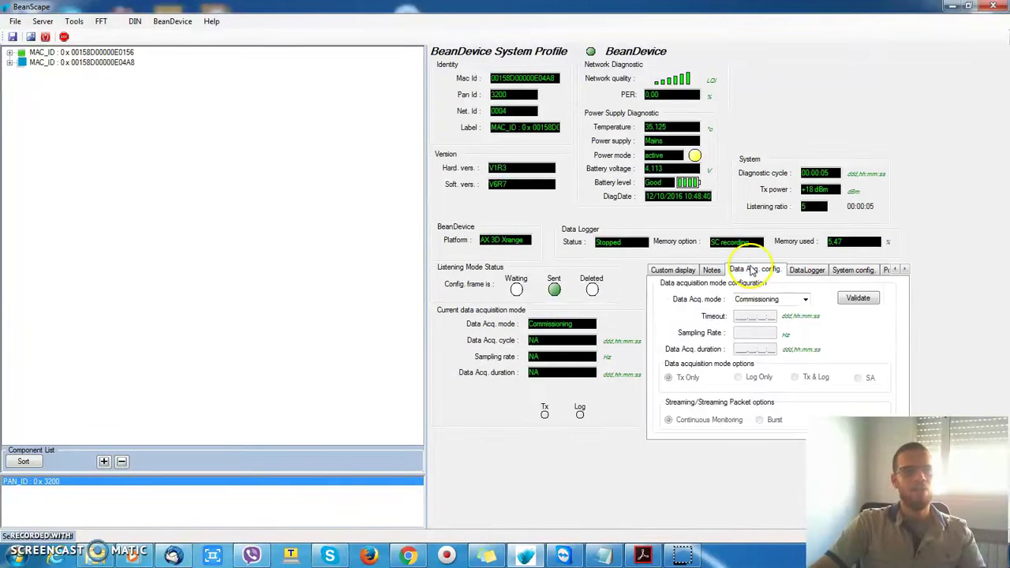
{"action": "left_click", "coordinate": [805, 299]}
{"action": "left_click", "coordinate": [798, 311]}
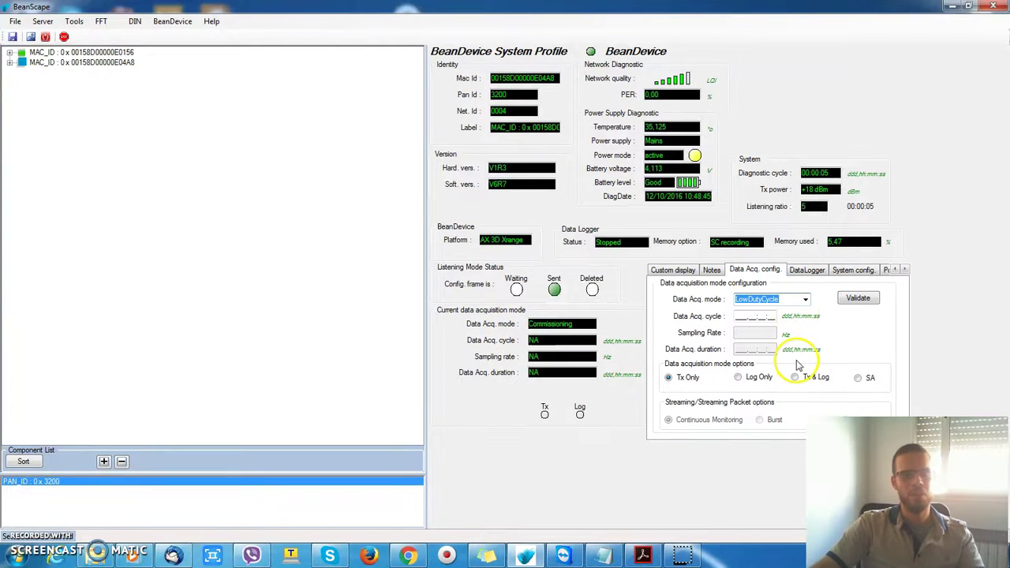
{"action": "left_click", "coordinate": [767, 316]}
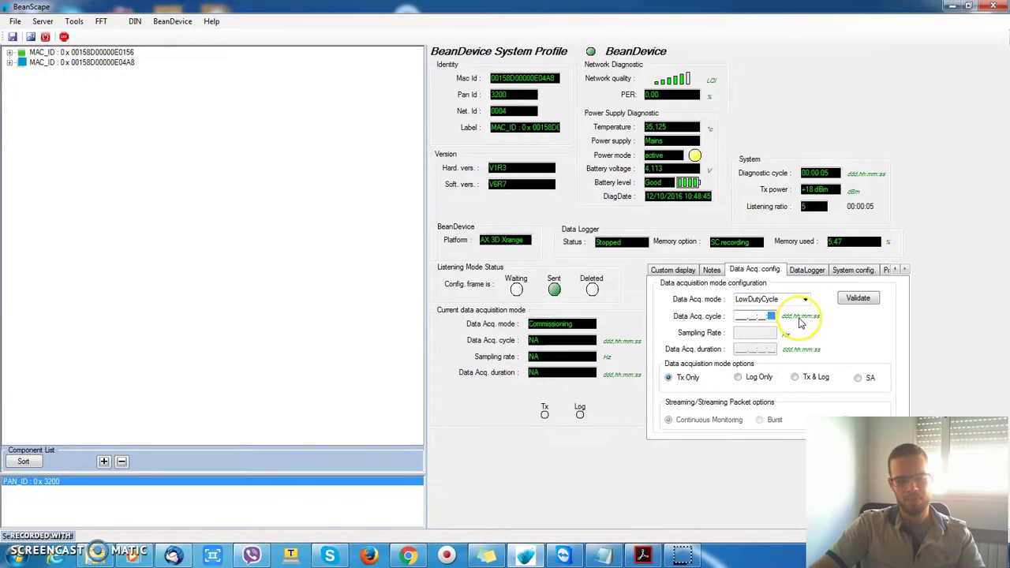
{"action": "type", "text": "02"}
{"action": "left_click", "coordinate": [855, 298]}
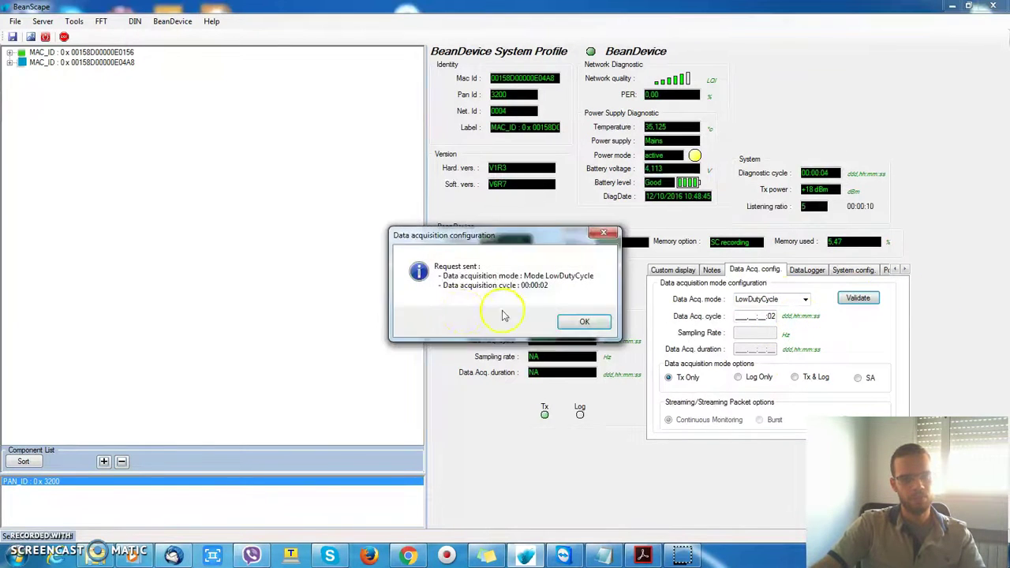
{"action": "left_click", "coordinate": [585, 319]}
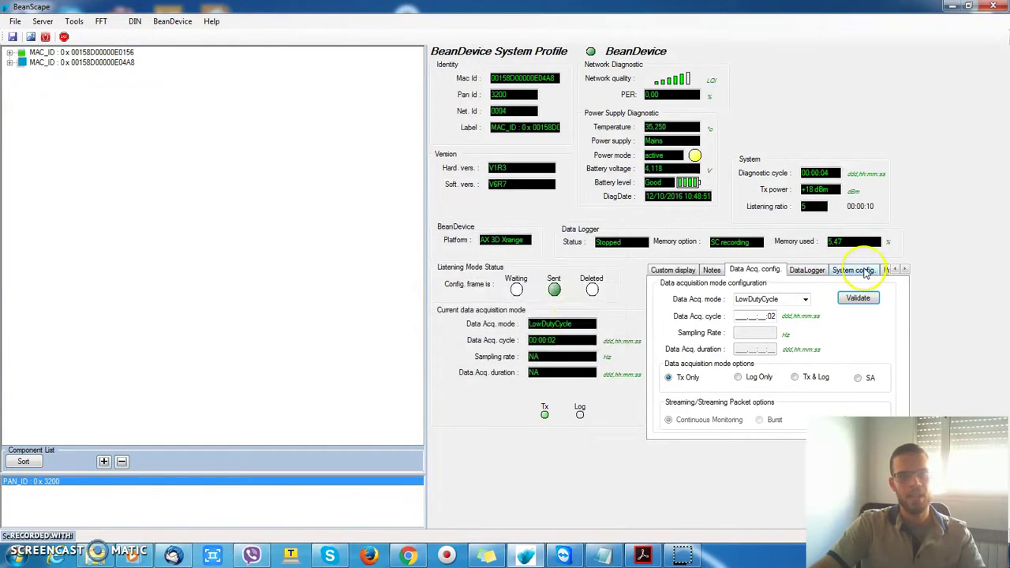
- Set the diagnostic cycle ratio to 3 for LowDutyCycle mode and validate it
{"action": "left_click", "coordinate": [864, 269]}
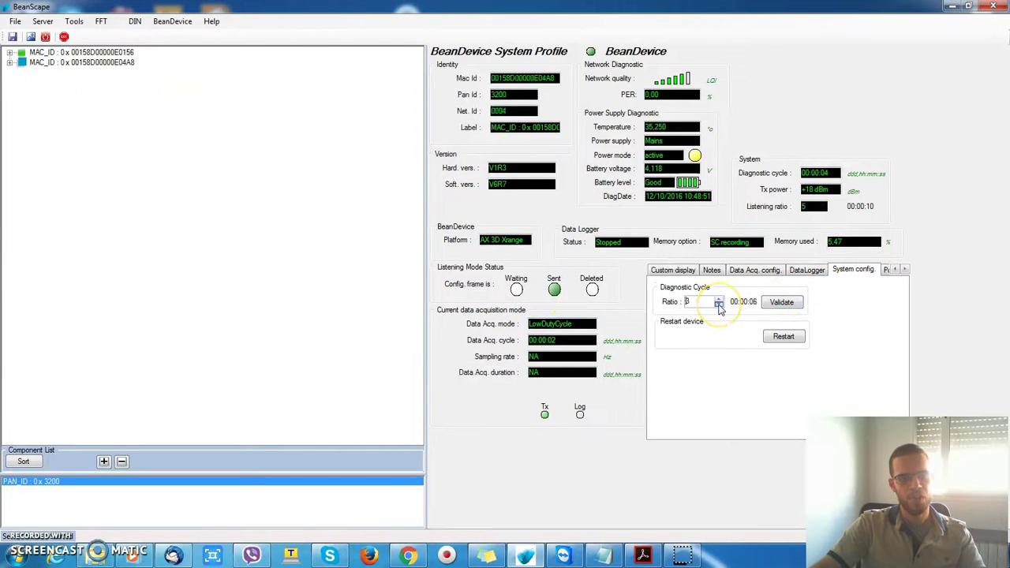
{"action": "left_click", "coordinate": [783, 302]}
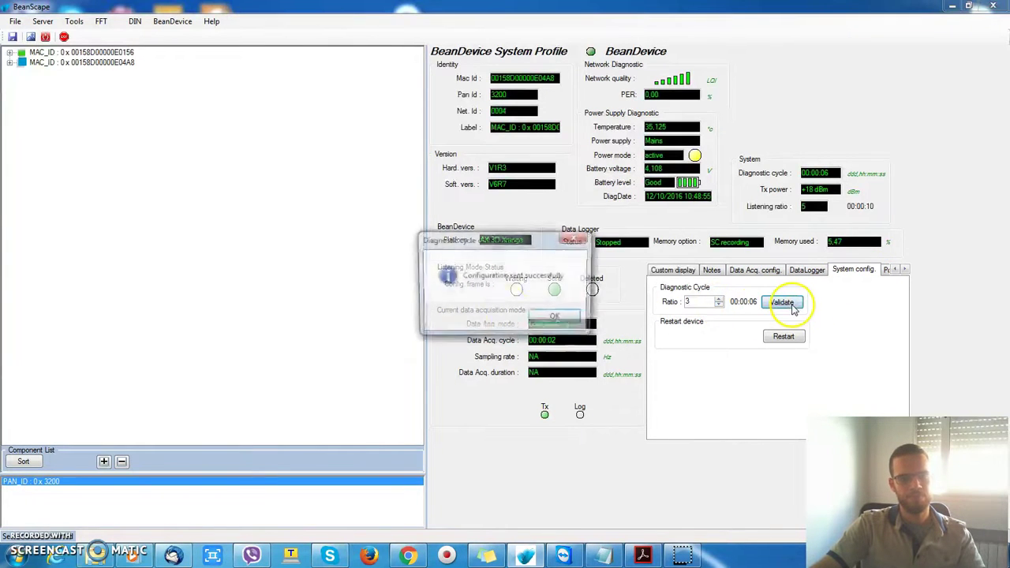
{"action": "left_click", "coordinate": [555, 319]}
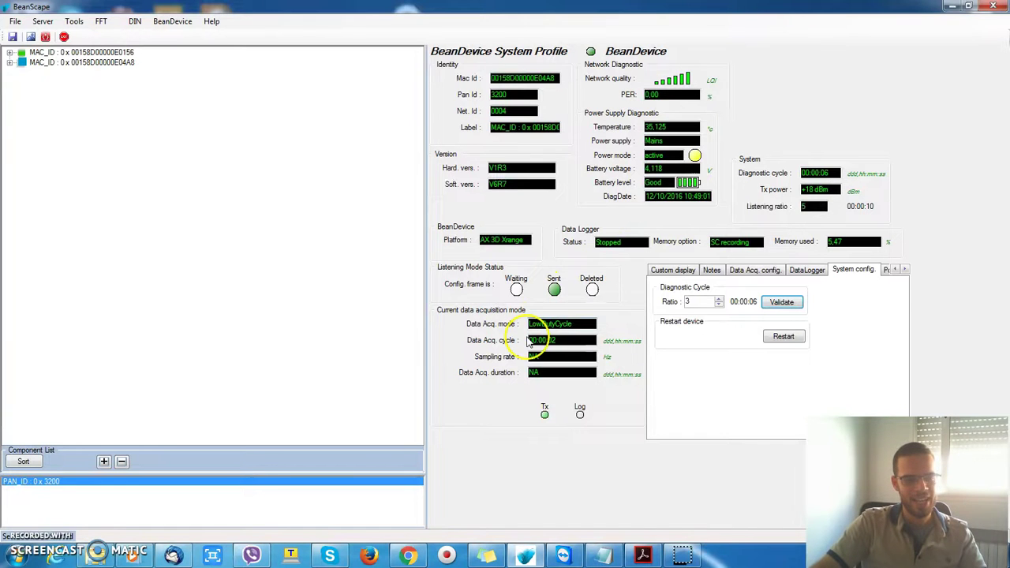
- Increase the diagnostic cycle ratio to 4 for LowDutyCycle mode and validate it
{"action": "left_click", "coordinate": [687, 301]}
{"action": "type", "text": "3"}
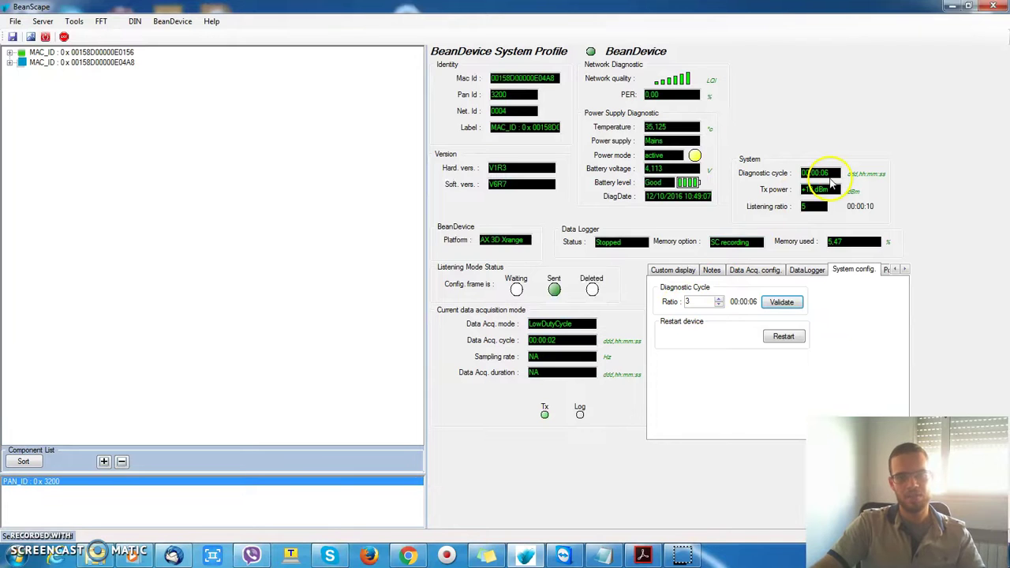
{"action": "left_click", "coordinate": [719, 299]}
{"action": "left_click", "coordinate": [779, 302]}
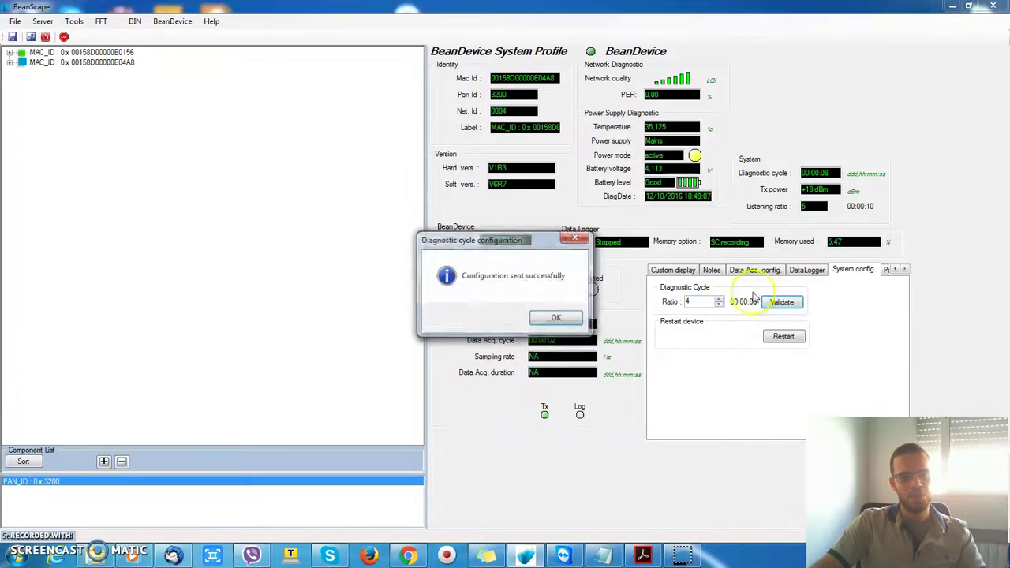
{"action": "left_click", "coordinate": [555, 317]}
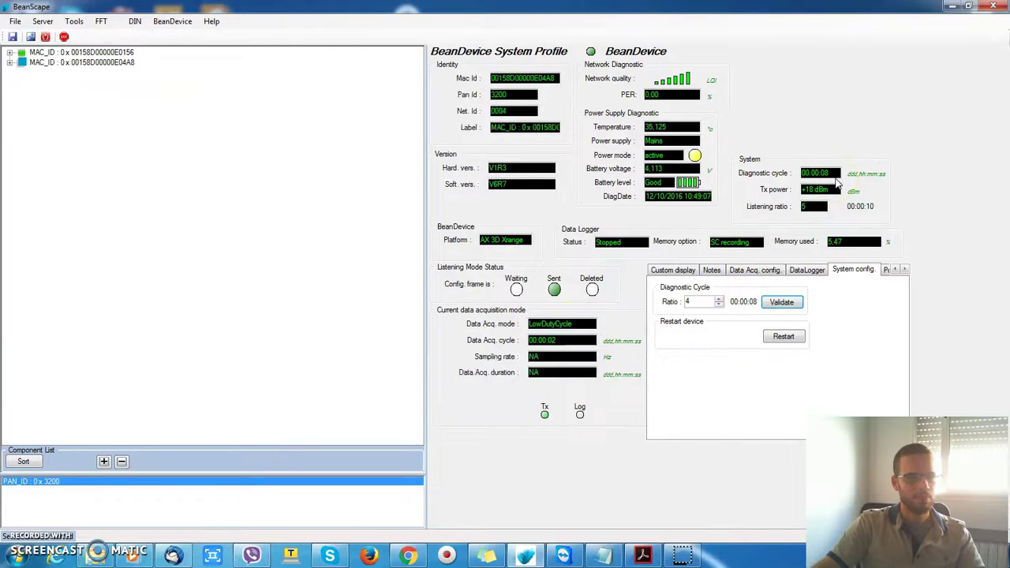
- Switch the data acquisition mode to Streaming Packet at a 100 Hz sampling rate with continuous monitoring, and validate it
{"action": "left_click", "coordinate": [747, 284]}
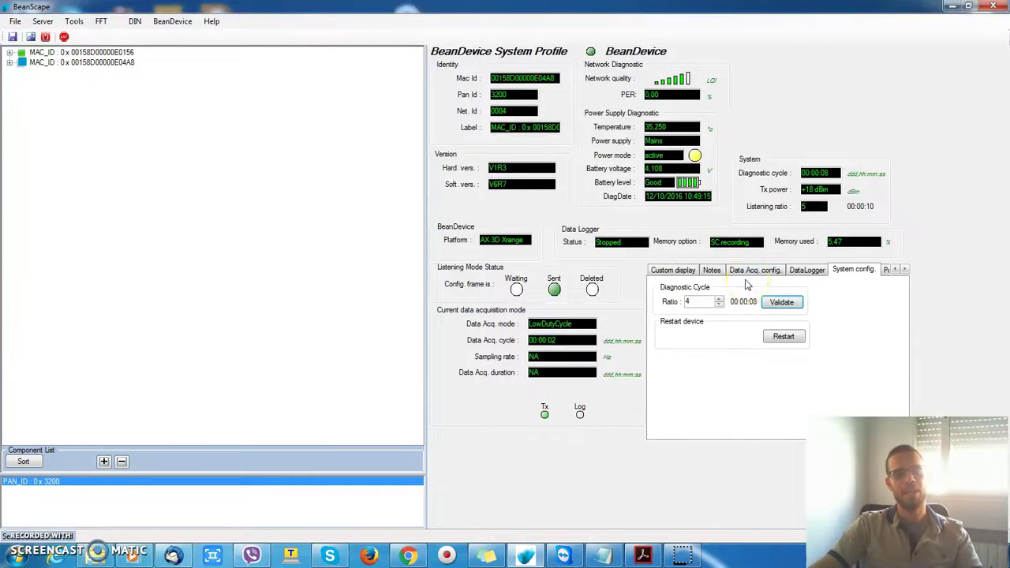
{"action": "left_click", "coordinate": [750, 272]}
{"action": "left_click", "coordinate": [805, 299]}
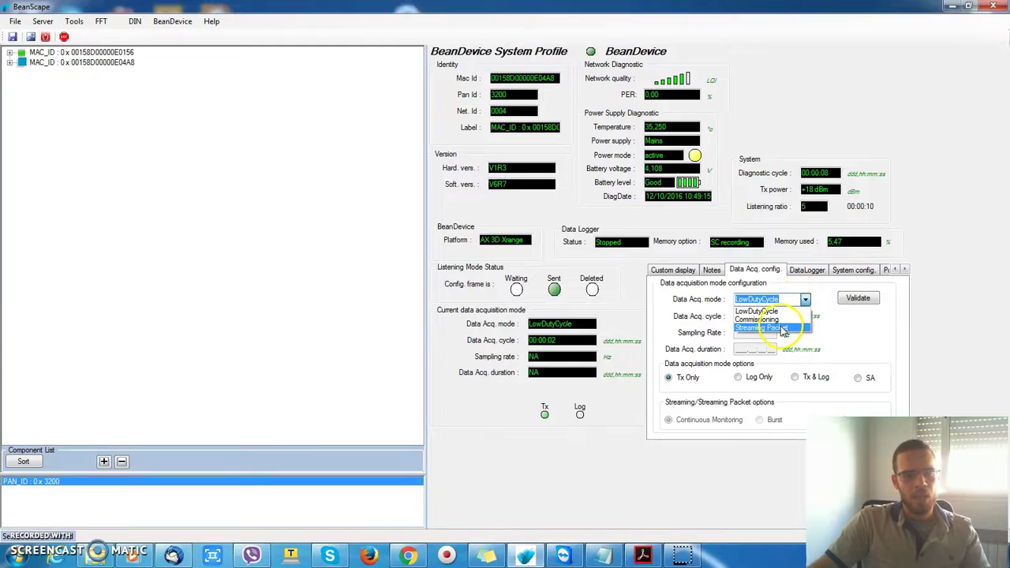
{"action": "left_click", "coordinate": [781, 327]}
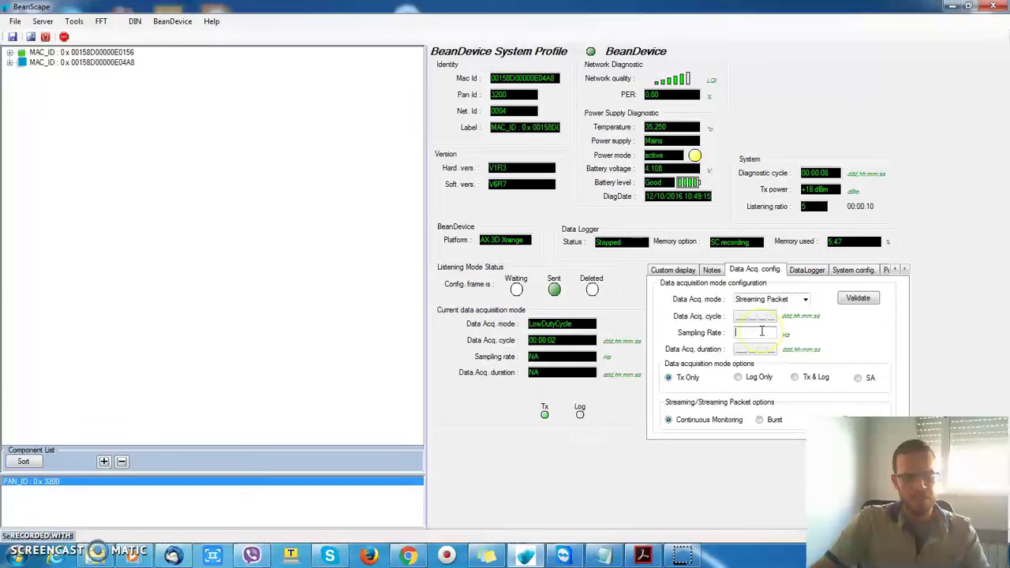
{"action": "type", "text": "100"}
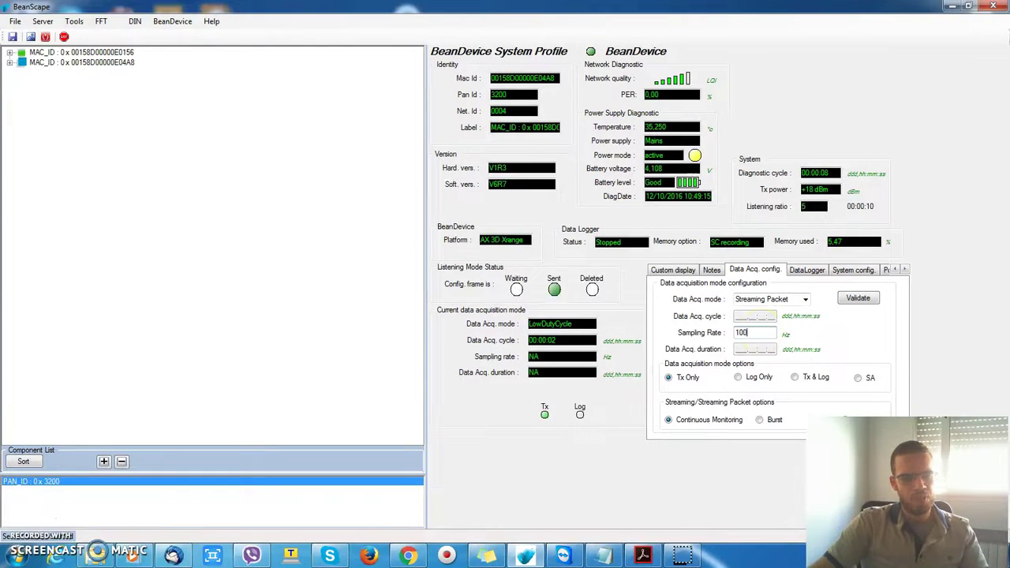
{"action": "left_click", "coordinate": [853, 299]}
{"action": "left_click", "coordinate": [590, 332]}
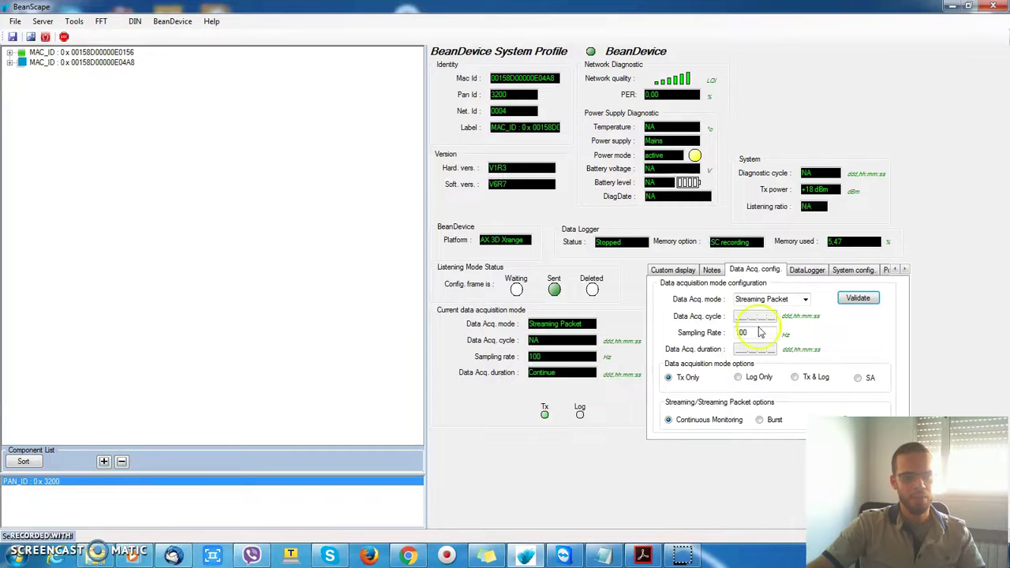
- Change the Streaming Packet option to Burst with a 5-second acquisition cycle and 4-second acquisition duration, and validate it
{"action": "left_click", "coordinate": [759, 421]}
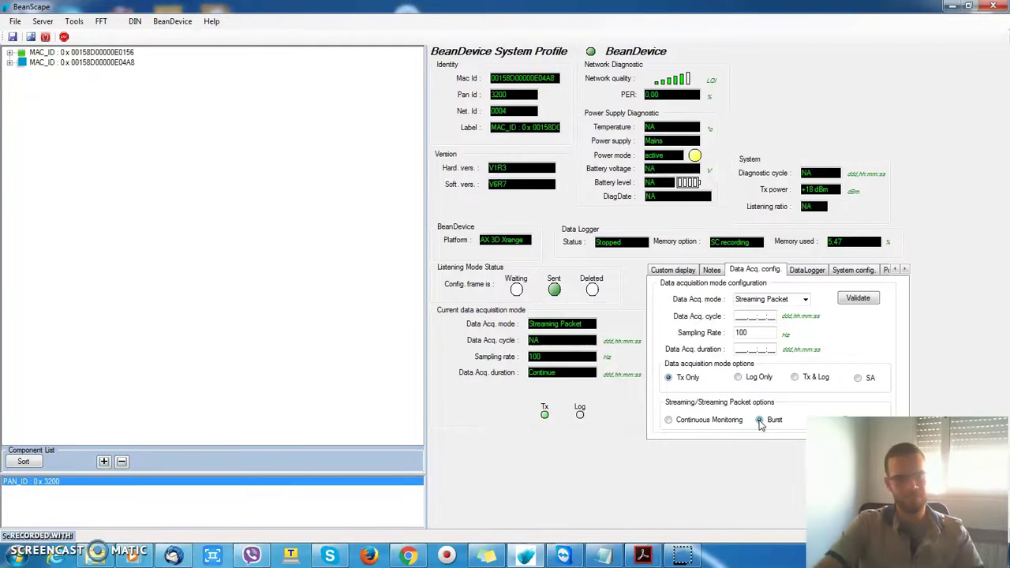
{"action": "left_click", "coordinate": [768, 377]}
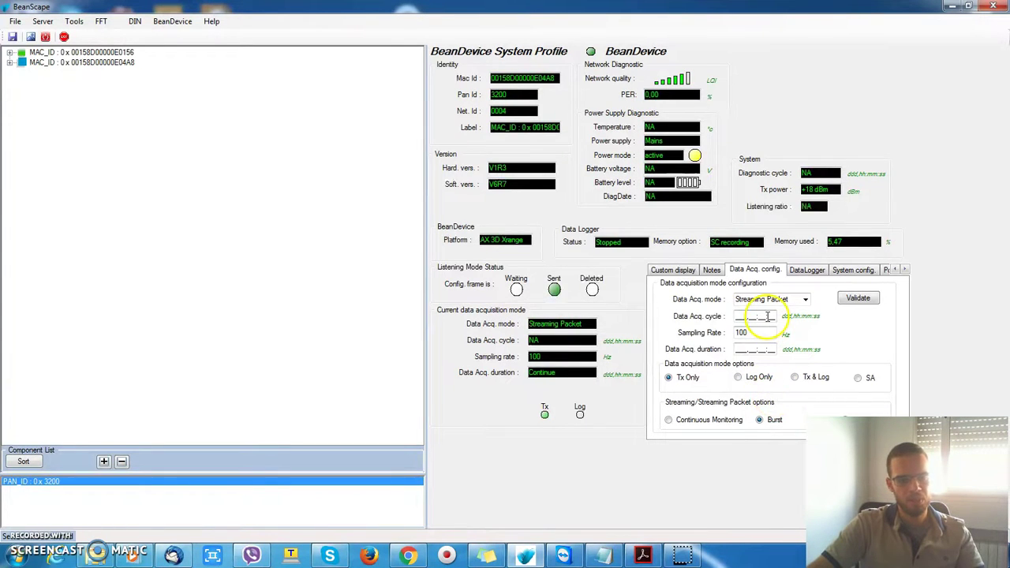
{"action": "left_click", "coordinate": [767, 316]}
{"action": "type", "text": "05"}
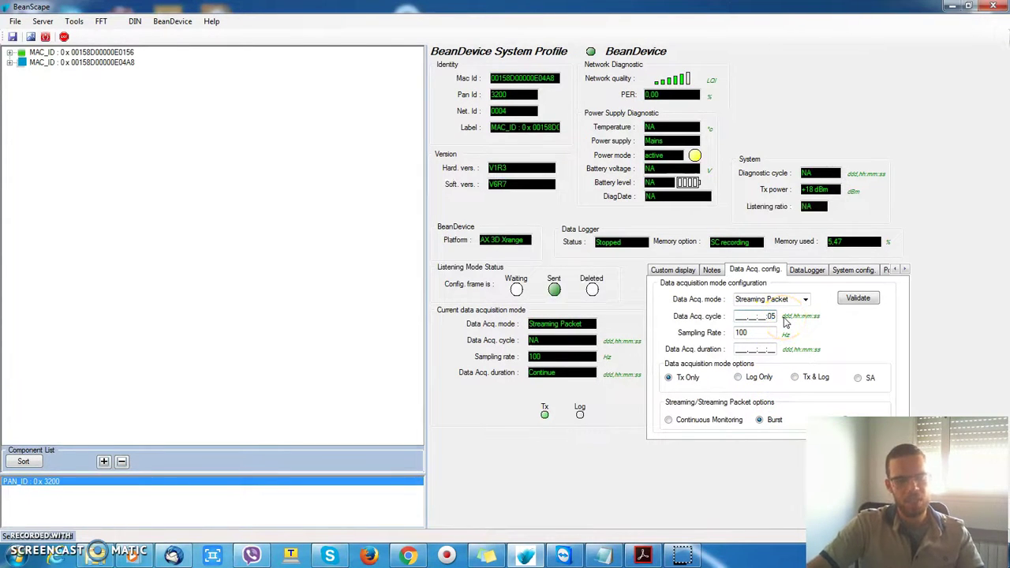
{"action": "left_click", "coordinate": [770, 348]}
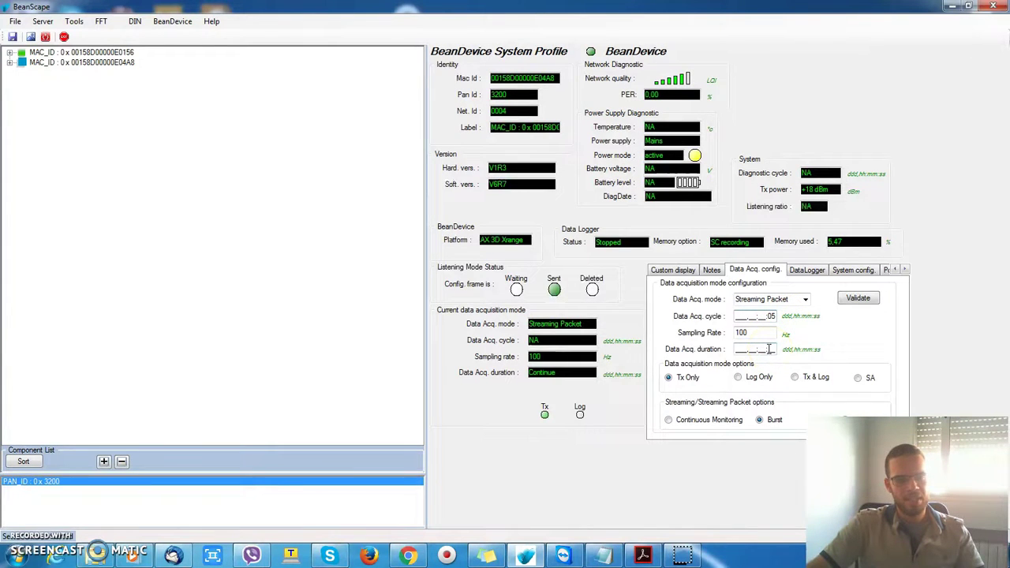
{"action": "type", "text": "04"}
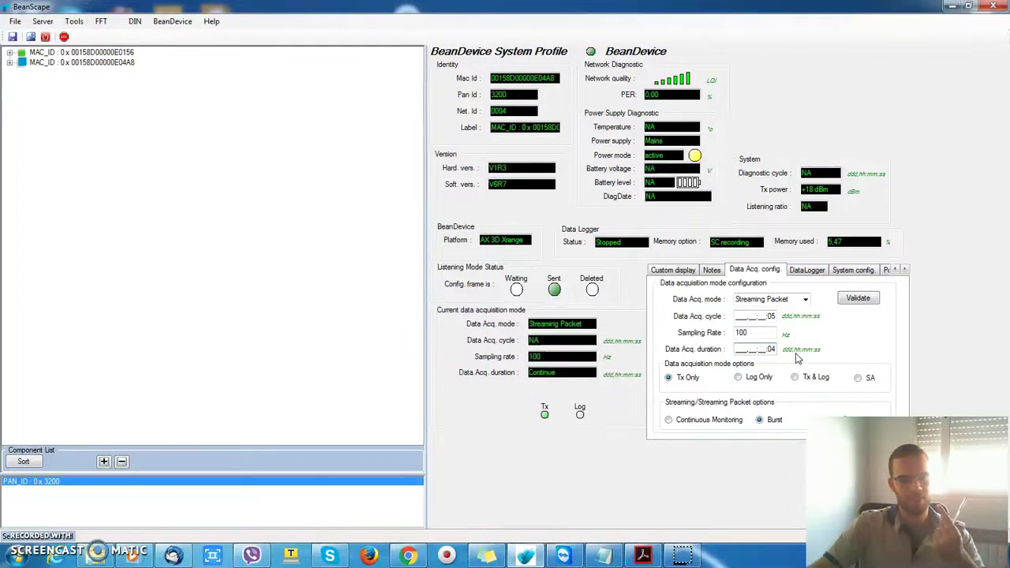
{"action": "left_click", "coordinate": [858, 299]}
{"action": "left_click", "coordinate": [589, 334]}
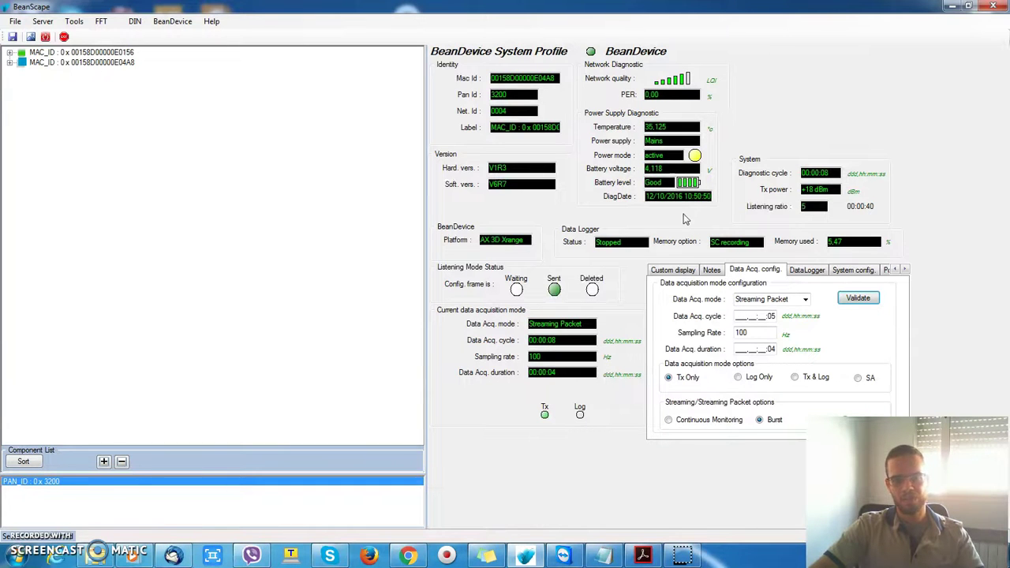
- Display the BeanDevice's wireless network information and move its window higher to examine the network, temperature and battery graphs
{"action": "left_click", "coordinate": [172, 23]}
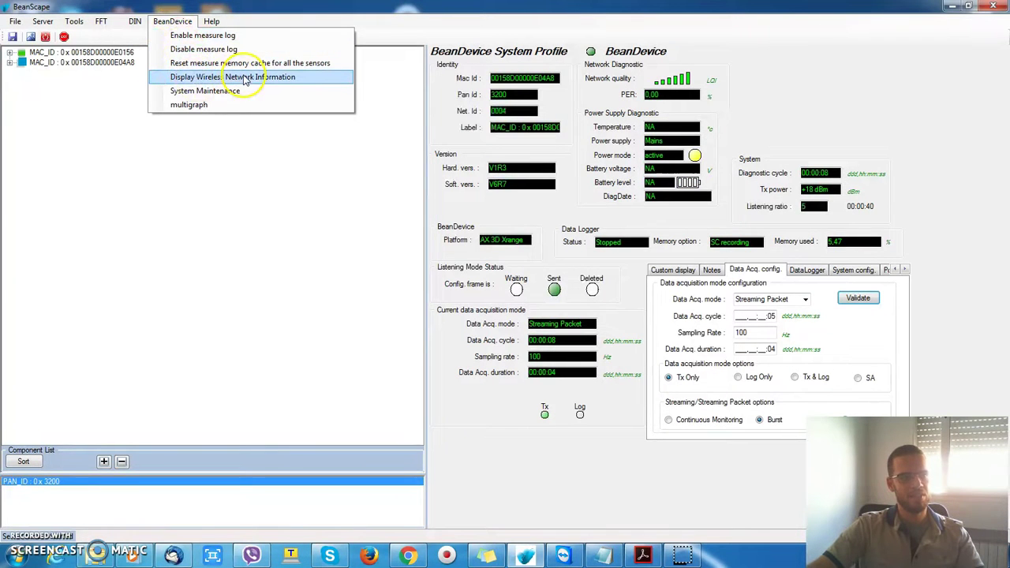
{"action": "left_click", "coordinate": [274, 77]}
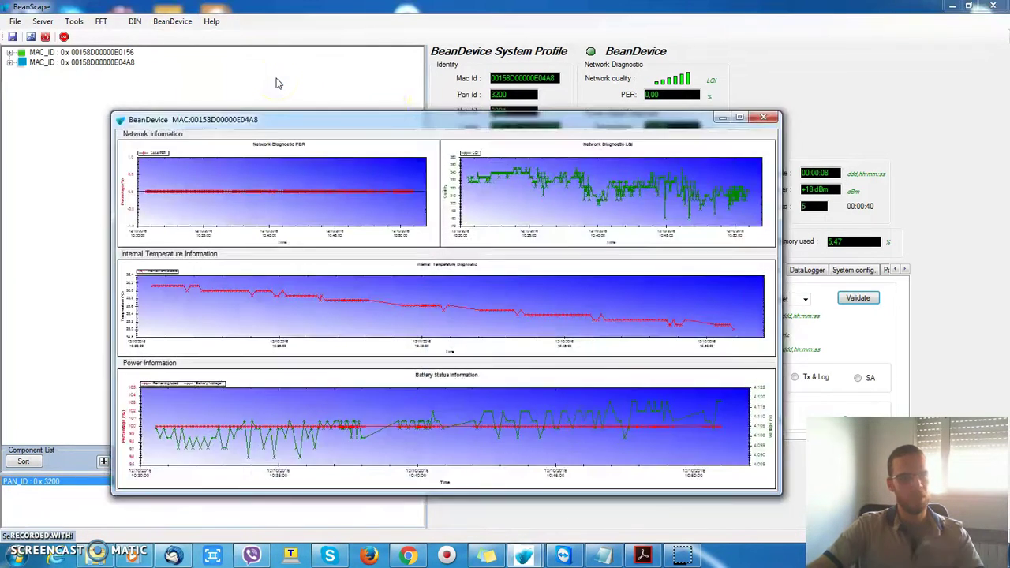
{"action": "left_click_drag", "start_coordinate": [442, 121], "coordinate": [456, 69]}
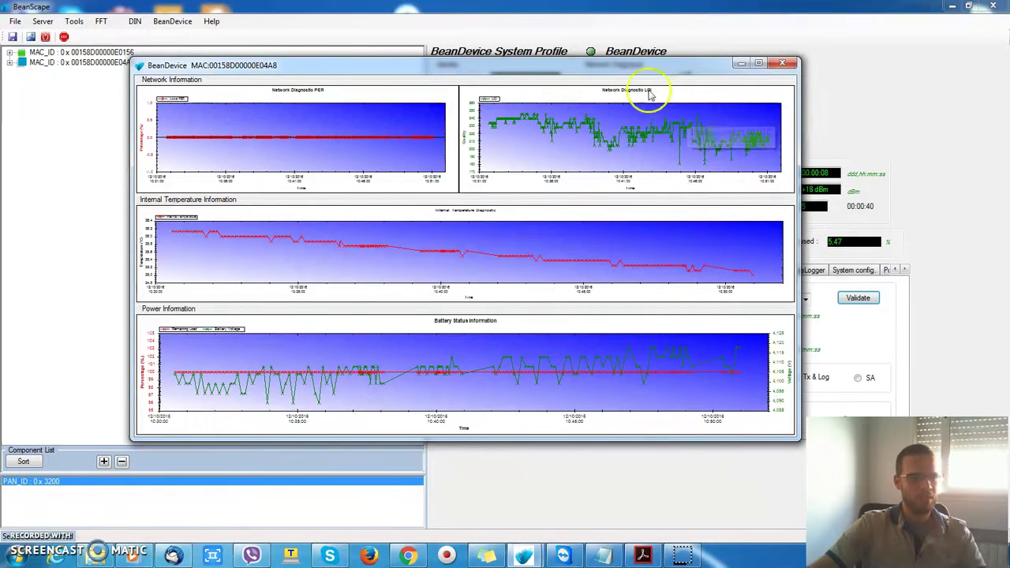
- Close the BeanDevice's diagnostic graph window and open the profile of the BeanGateway with PAN_ID 0x3200
{"action": "mouse_move", "coordinate": [686, 165]}
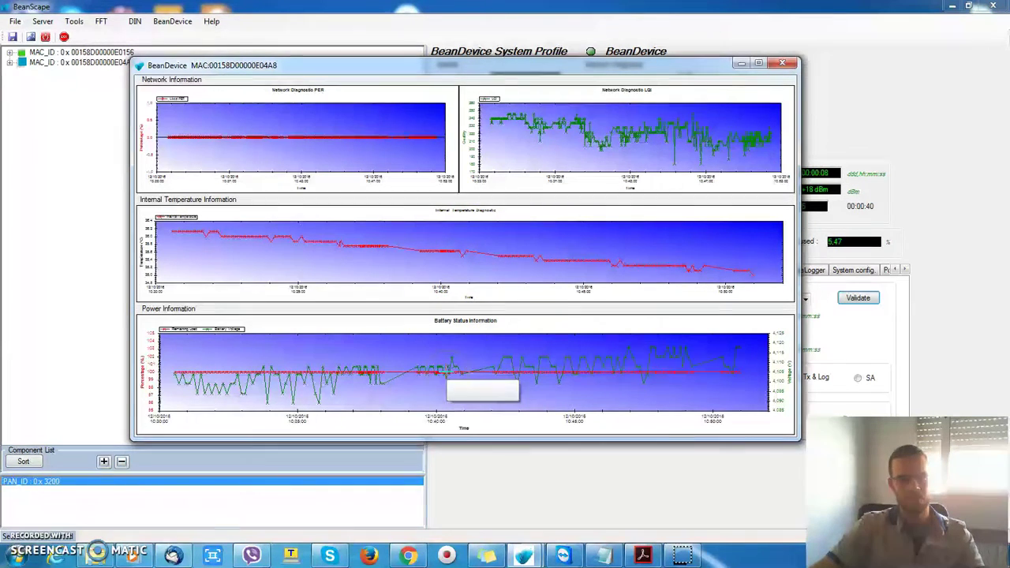
{"action": "left_click", "coordinate": [782, 62]}
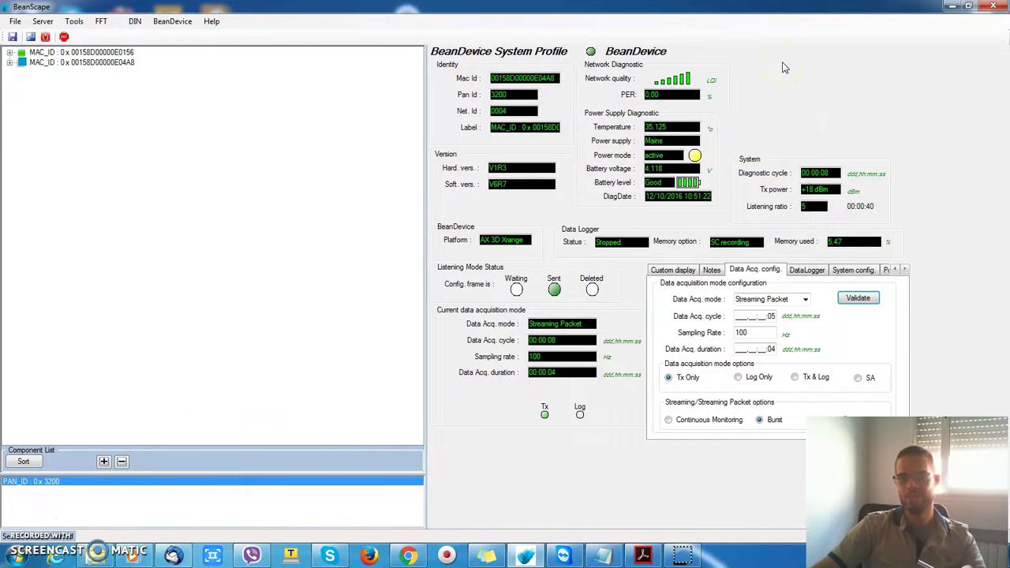
{"action": "double_click", "coordinate": [189, 478]}
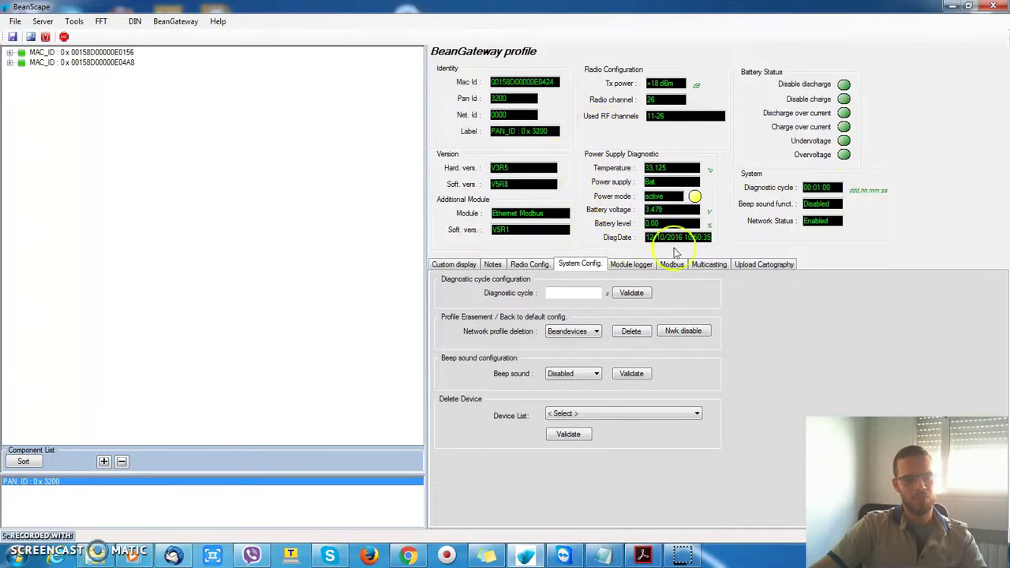
- Set the BeanGateway's diagnostic cycle to 1 second and validate it
{"action": "left_click", "coordinate": [562, 293]}
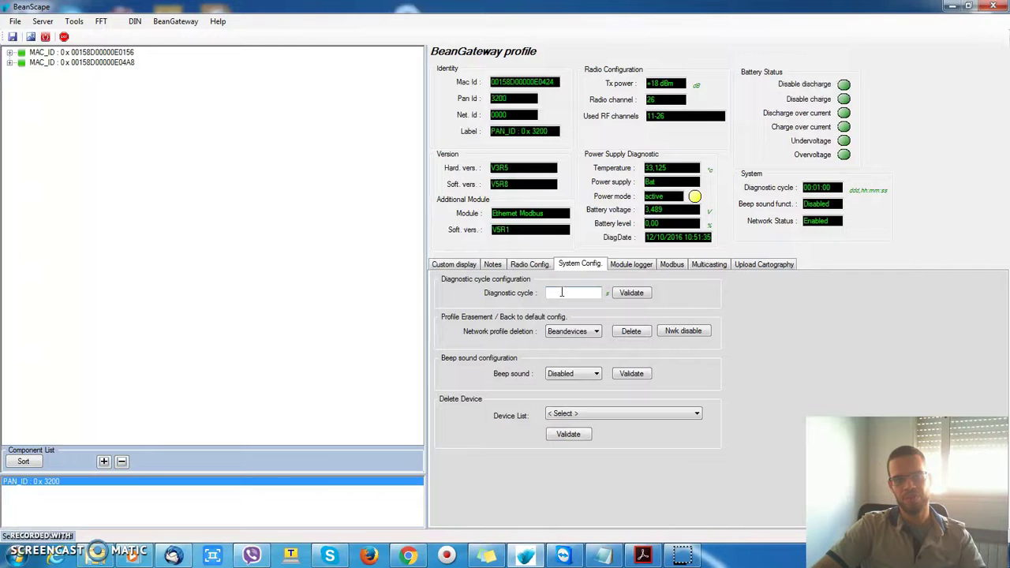
{"action": "type", "text": "1"}
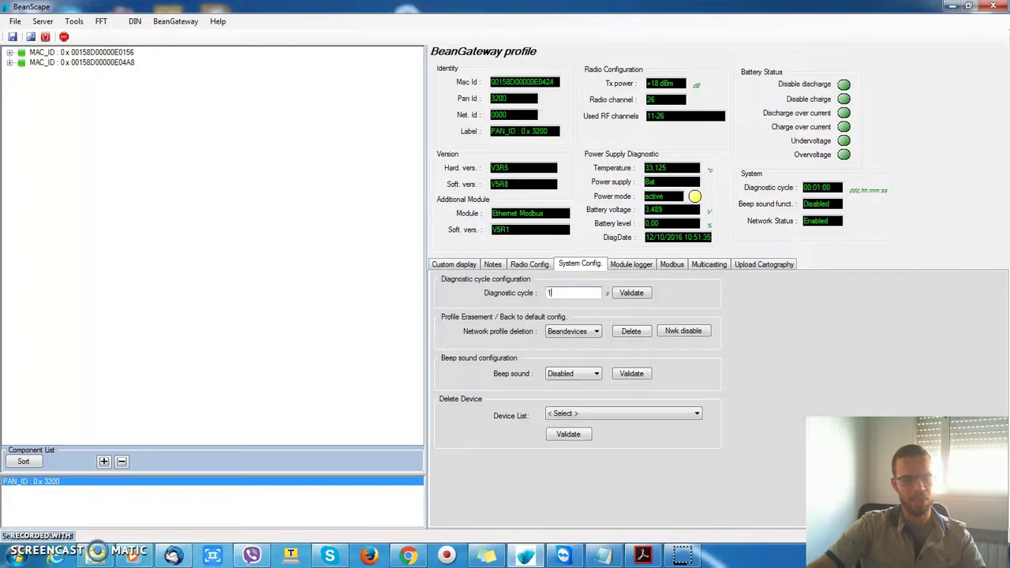
{"action": "left_click", "coordinate": [636, 295]}
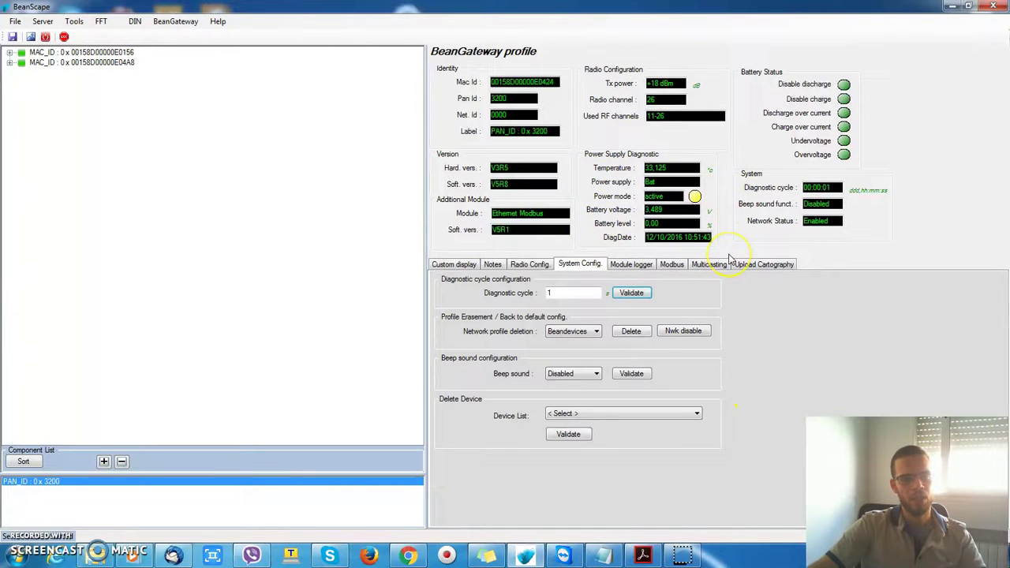
- Change the BeanGateway's diagnostic cycle to 60 seconds and validate it
{"action": "double_click", "coordinate": [540, 293]}
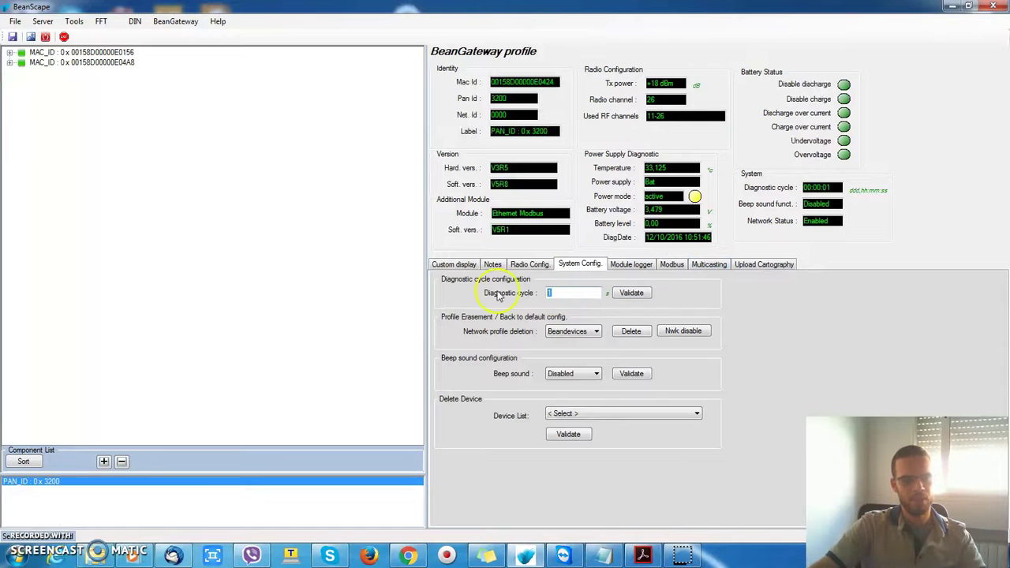
{"action": "left_click", "coordinate": [634, 294]}
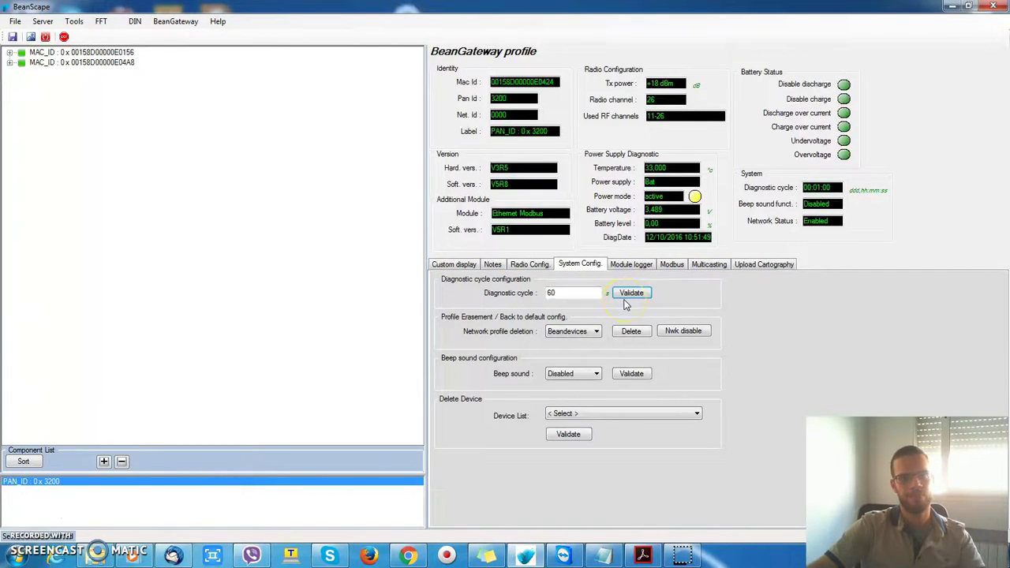
- Display the BeanGateway's wireless network information to examine its network, temperature and battery graphs, and close the window
{"action": "left_click", "coordinate": [183, 24]}
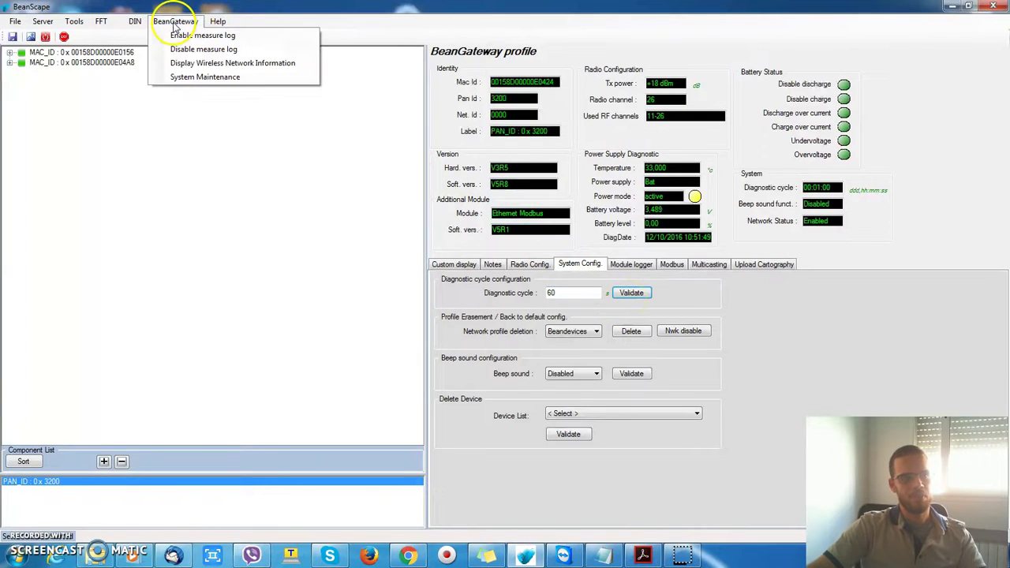
{"action": "left_click", "coordinate": [223, 65]}
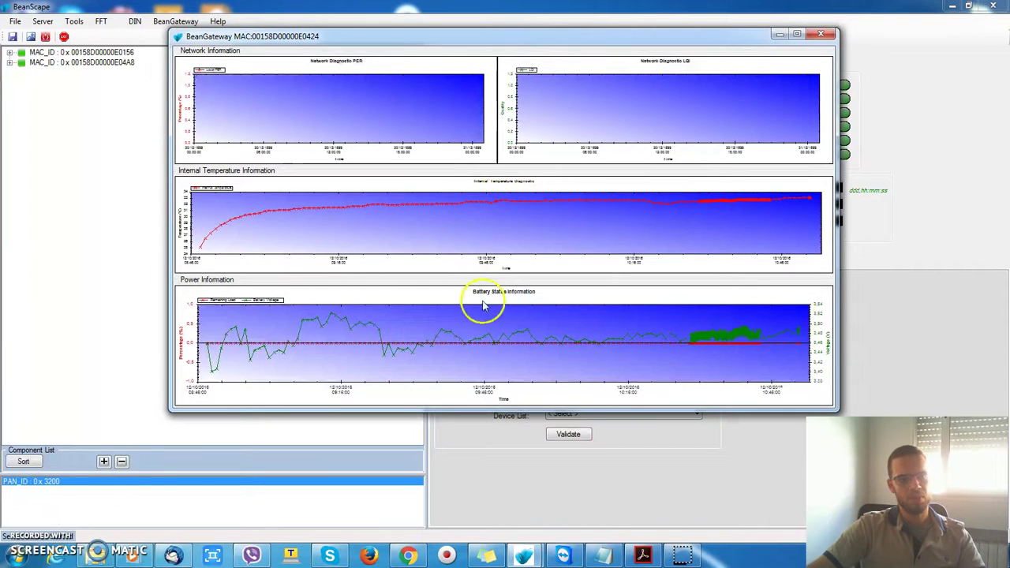
{"action": "mouse_move", "coordinate": [490, 330]}
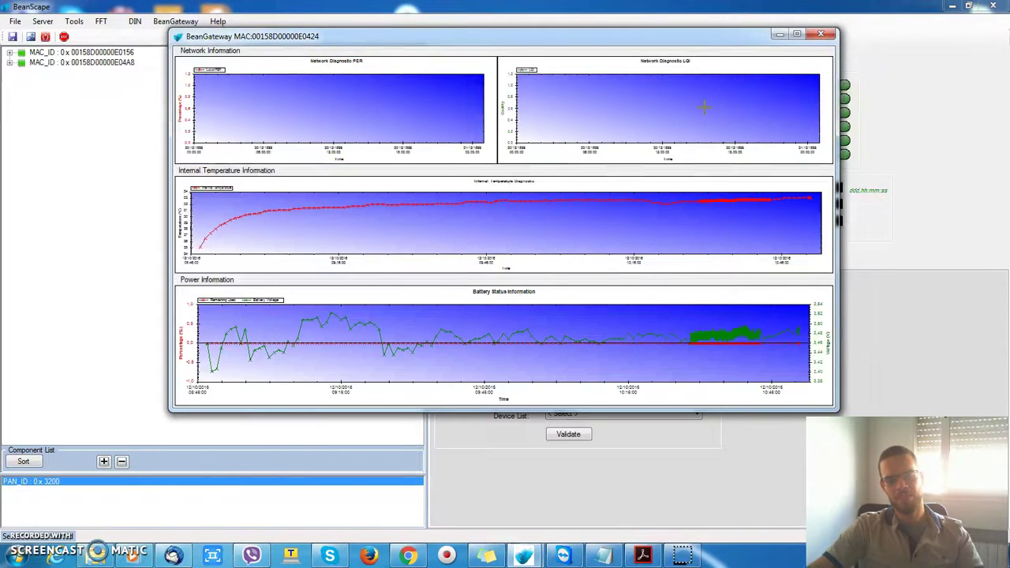
{"action": "left_click", "coordinate": [822, 35]}
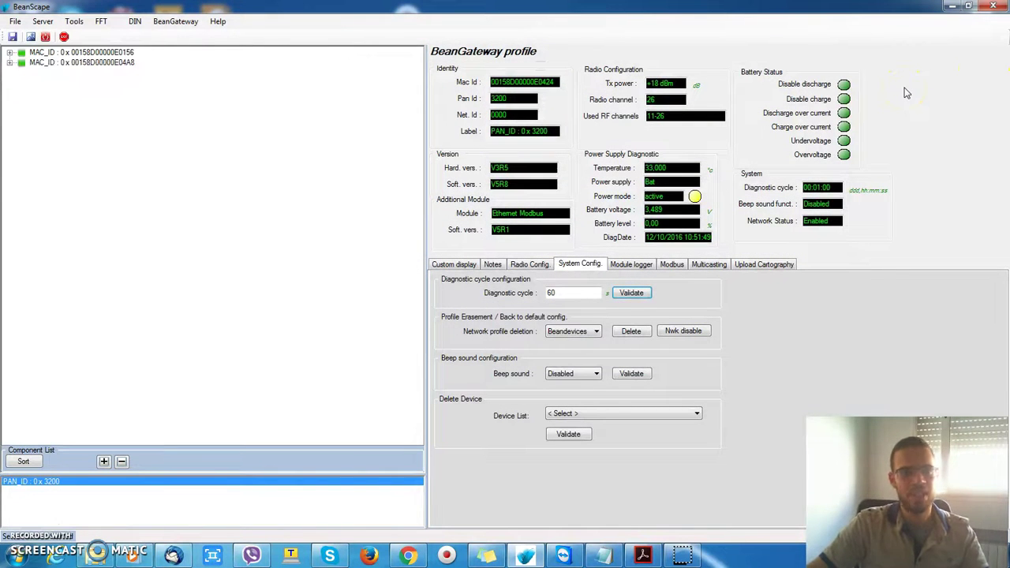
{"action": "left_click", "coordinate": [541, 144]}
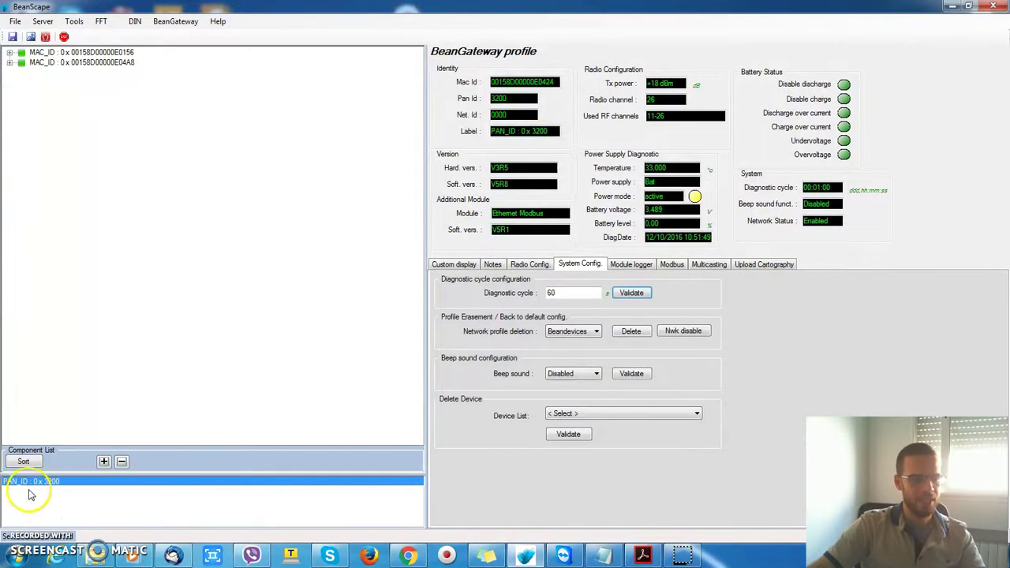